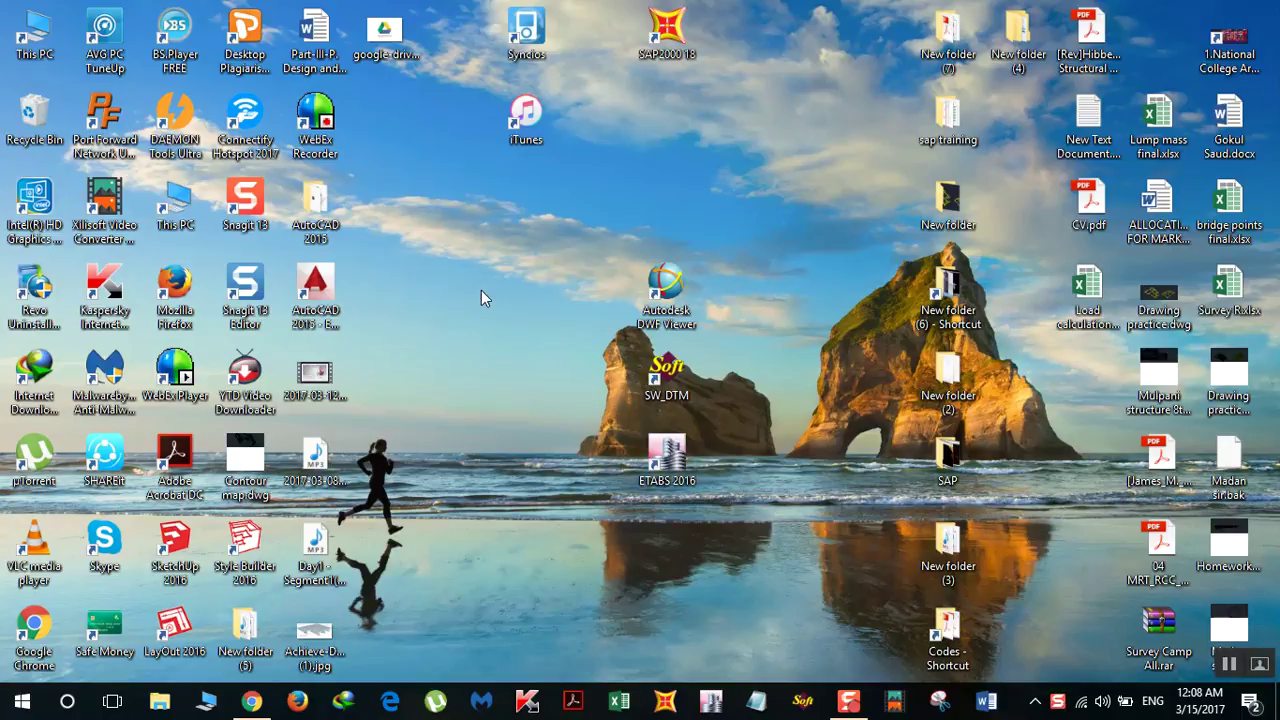
# Step: Search Google for 'drive' and open My Drive through the Google Drive result
pyautogui.click(251, 701)
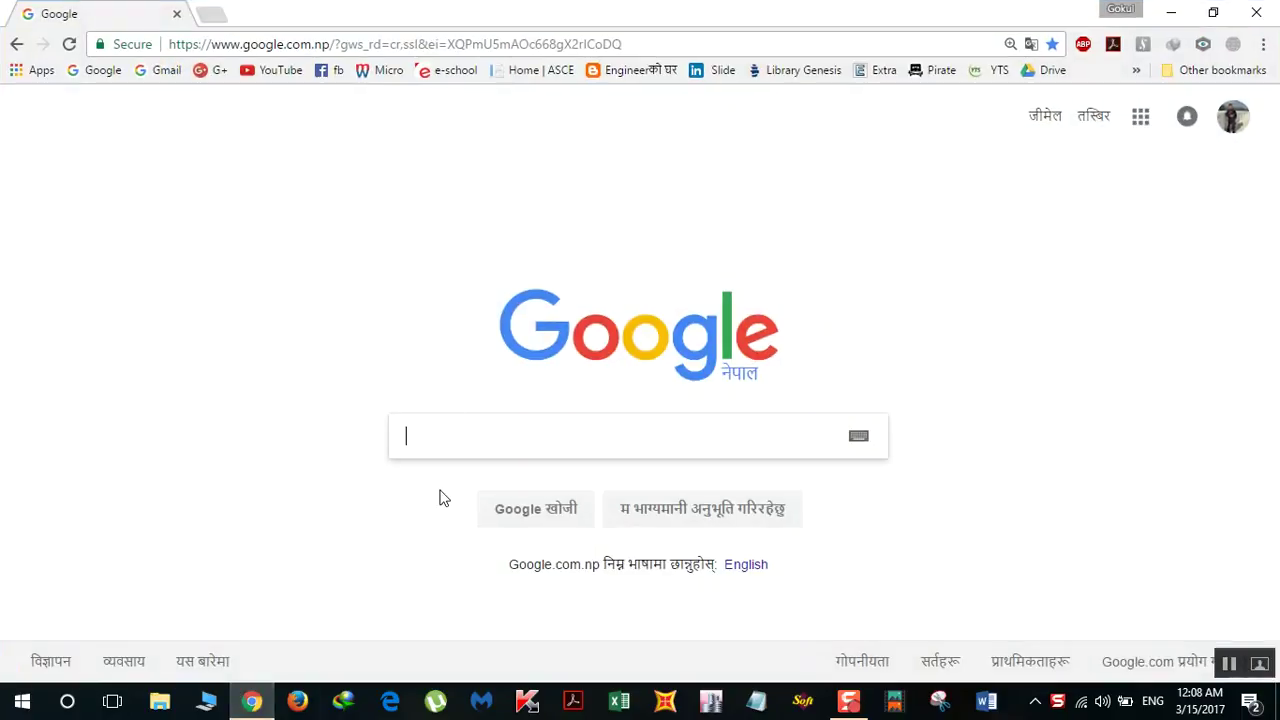
pyautogui.write('drive')
pyautogui.press('Return')
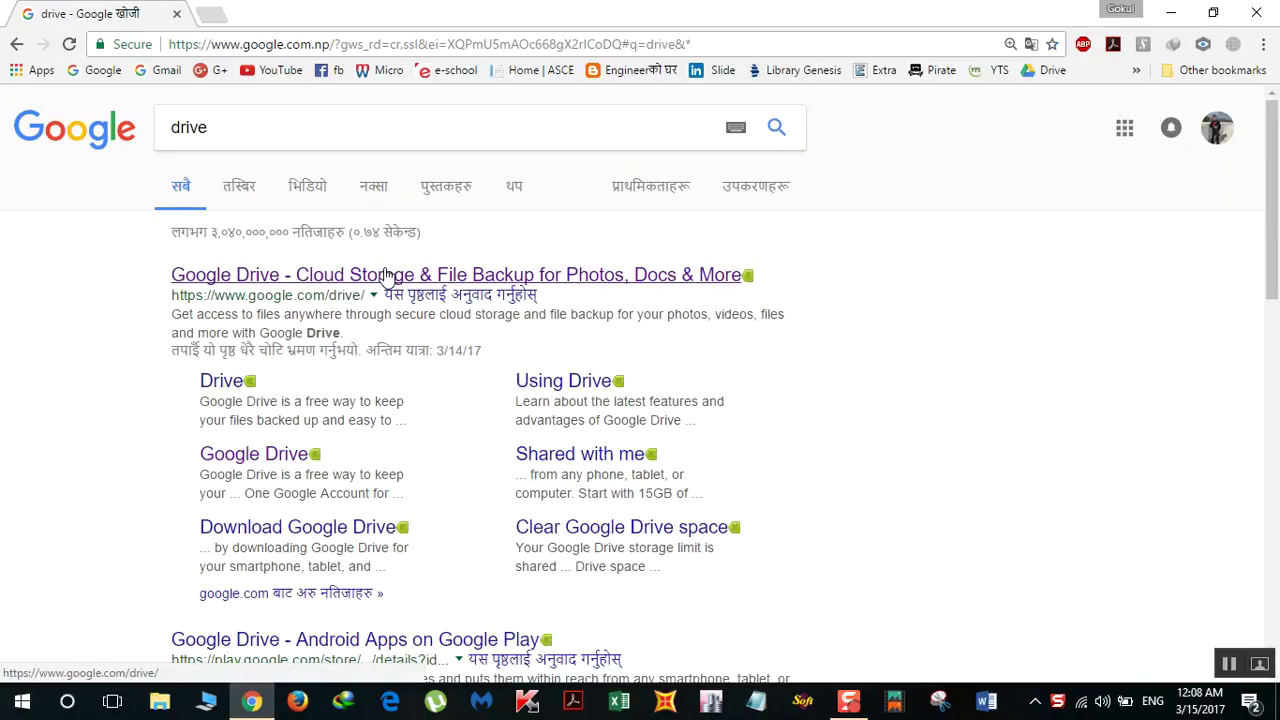
pyautogui.click(352, 281)
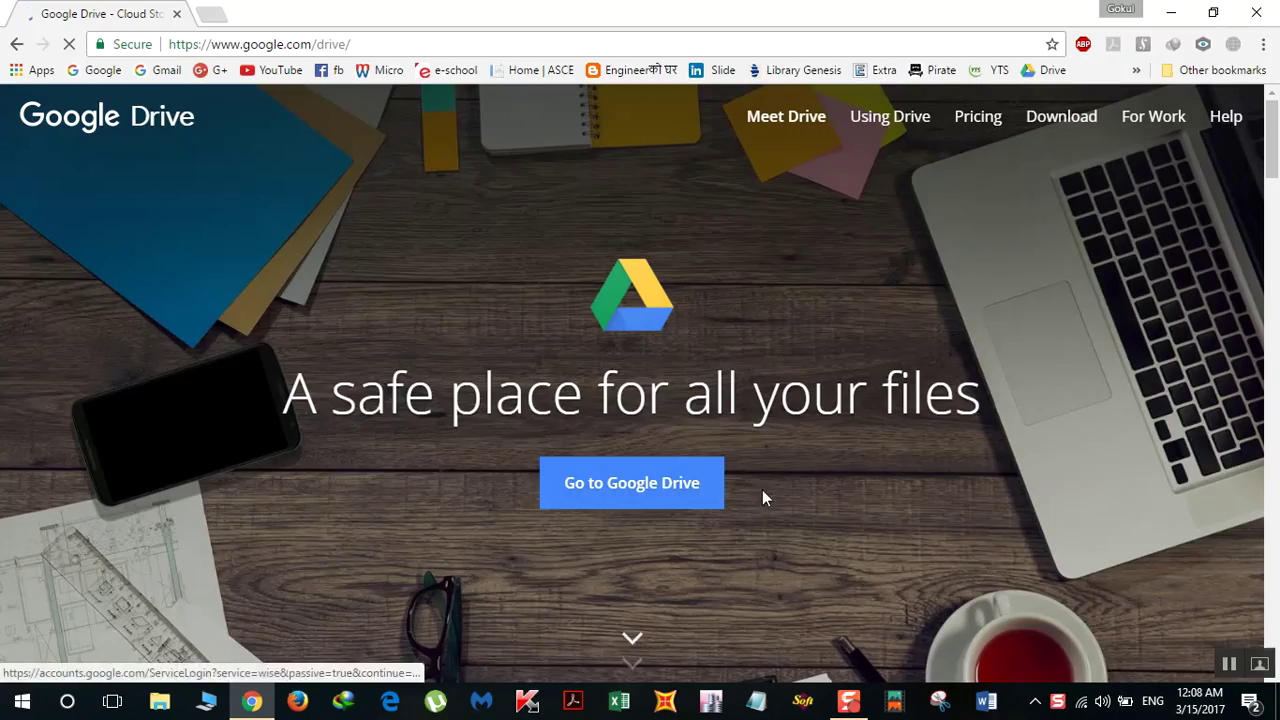
pyautogui.click(648, 500)
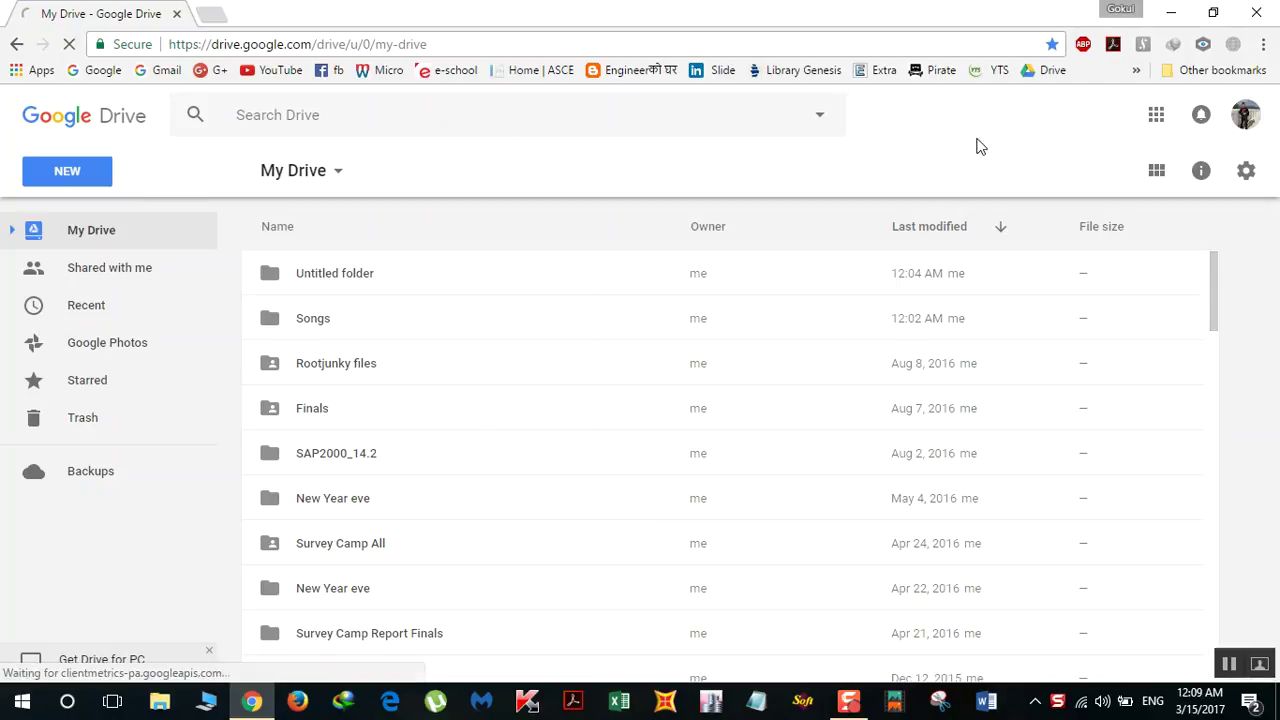
# Step: Upload 04 MRT_RCC_205.pdf from the Desktop into My Drive using NEW > File upload
pyautogui.click(78, 177)
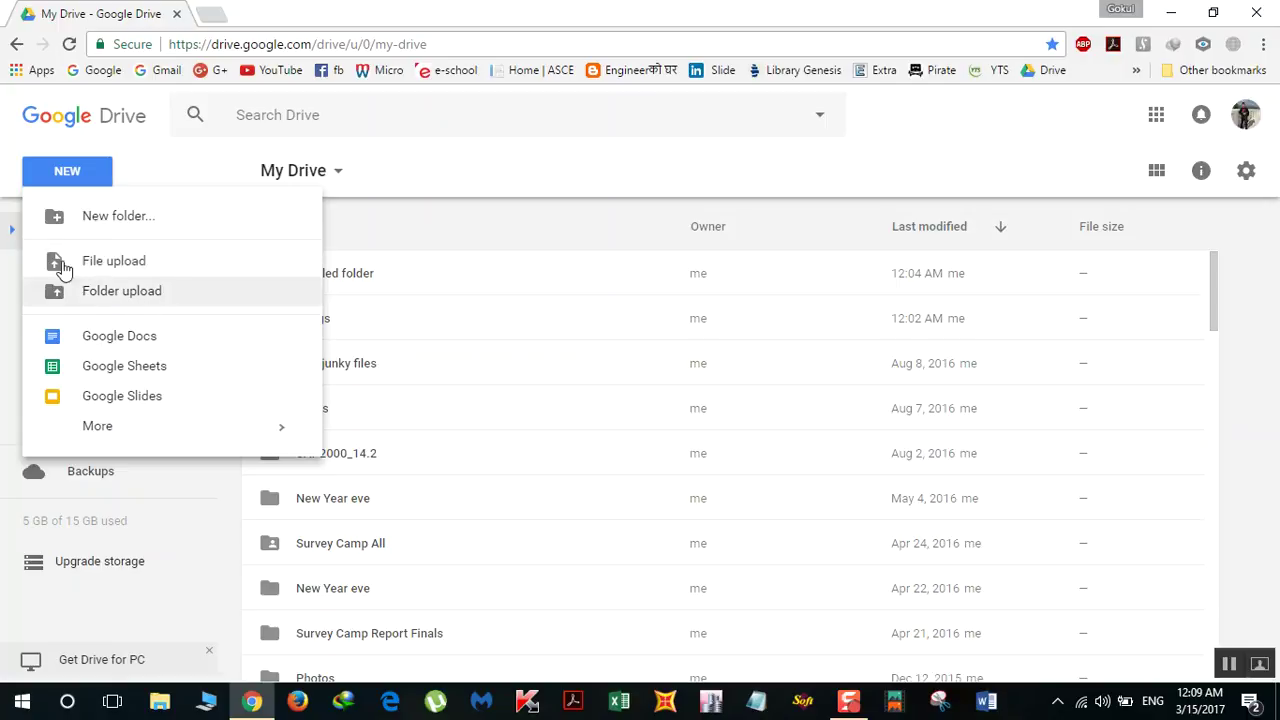
pyautogui.click(134, 268)
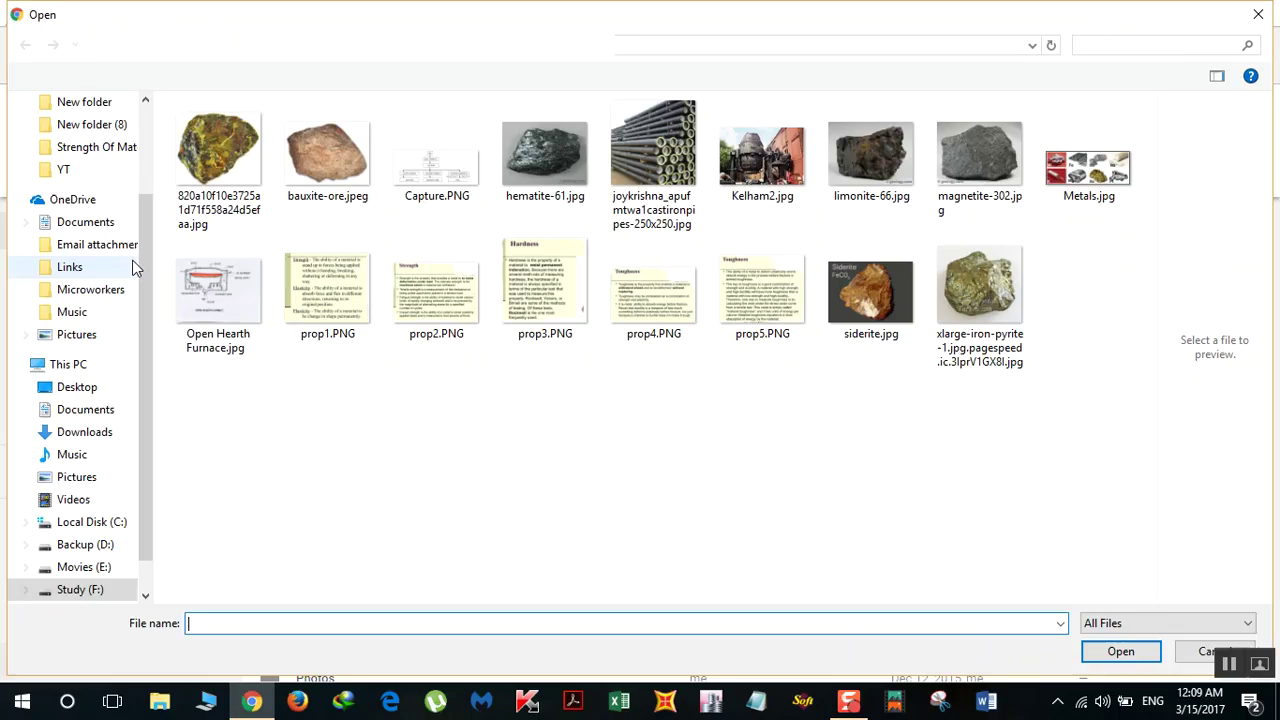
pyautogui.scroll(2, 100, 260)
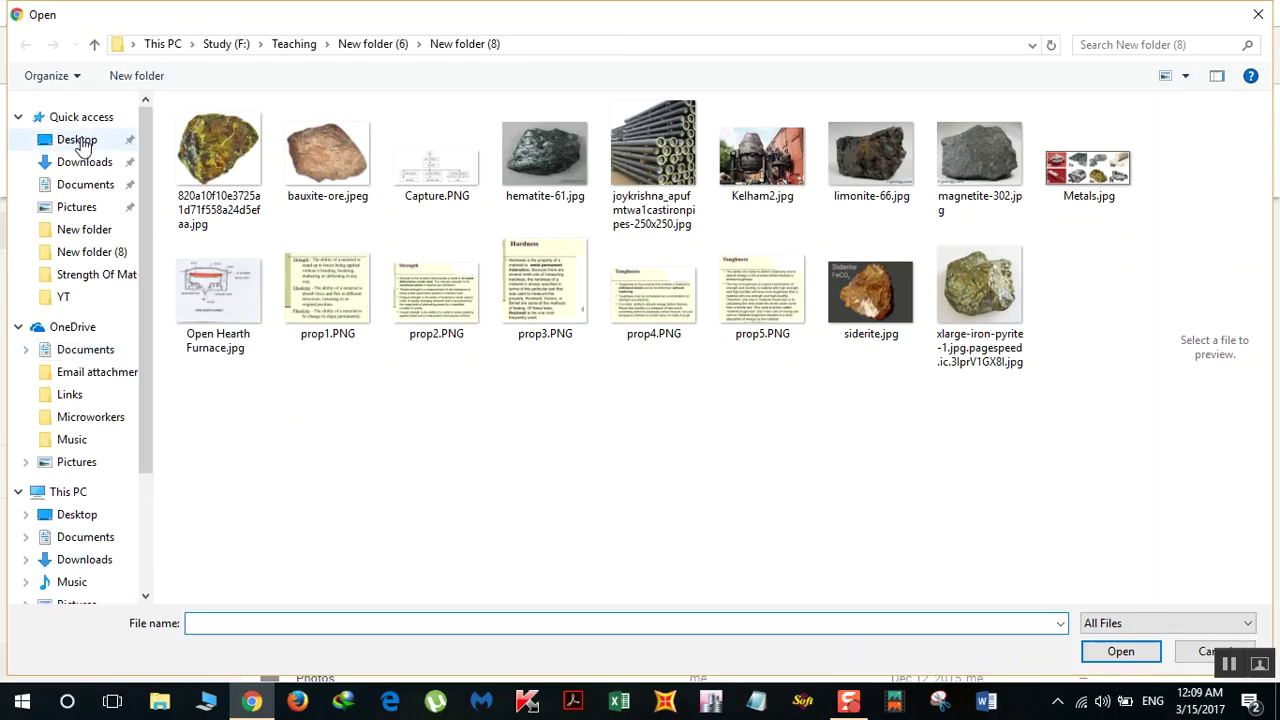
pyautogui.click(77, 139)
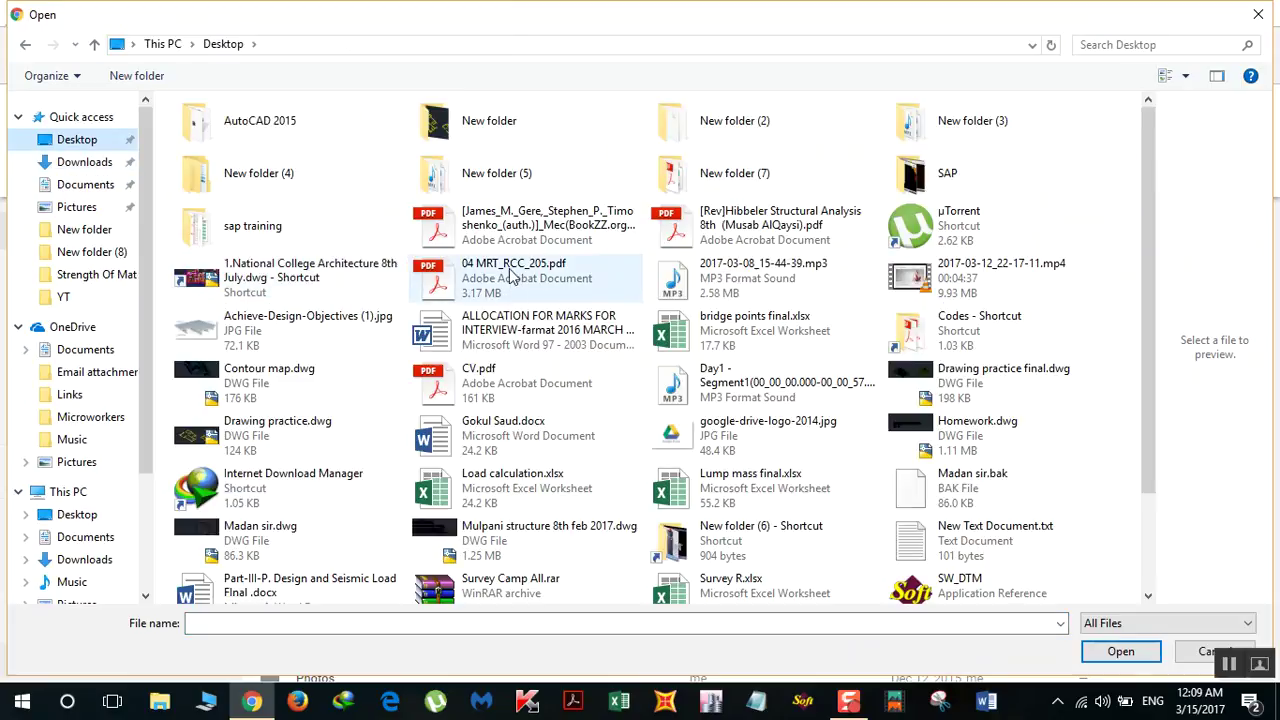
pyautogui.doubleClick(509, 286)
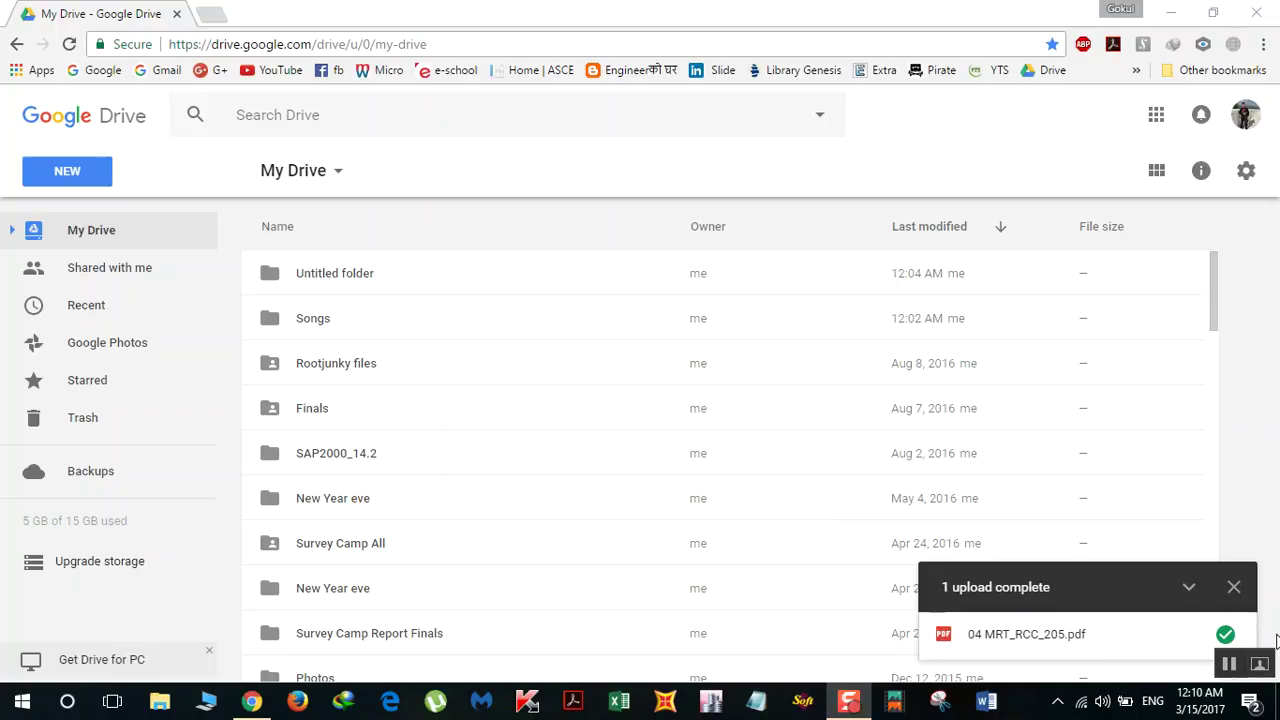
# Step: Dismiss the upload notice and open sharing options for 04 MRT_RCC_205.pdf
pyautogui.click(1234, 587)
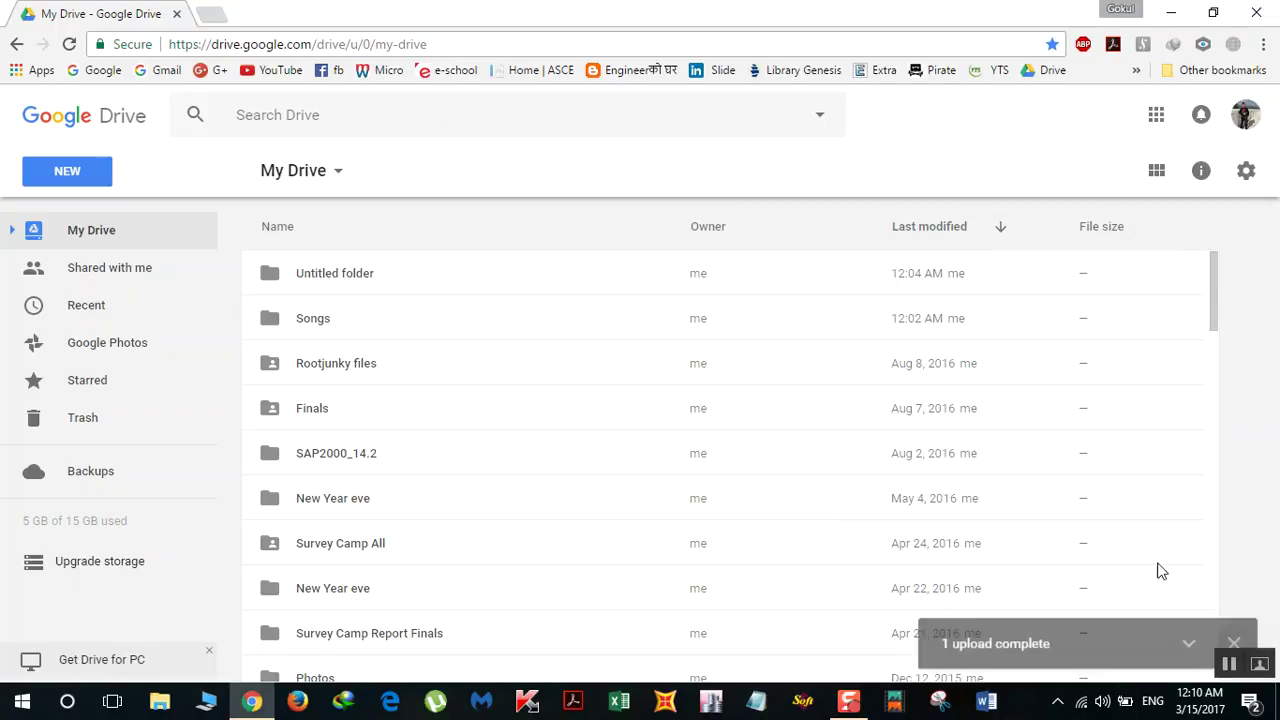
pyautogui.scroll(-4, 637, 523)
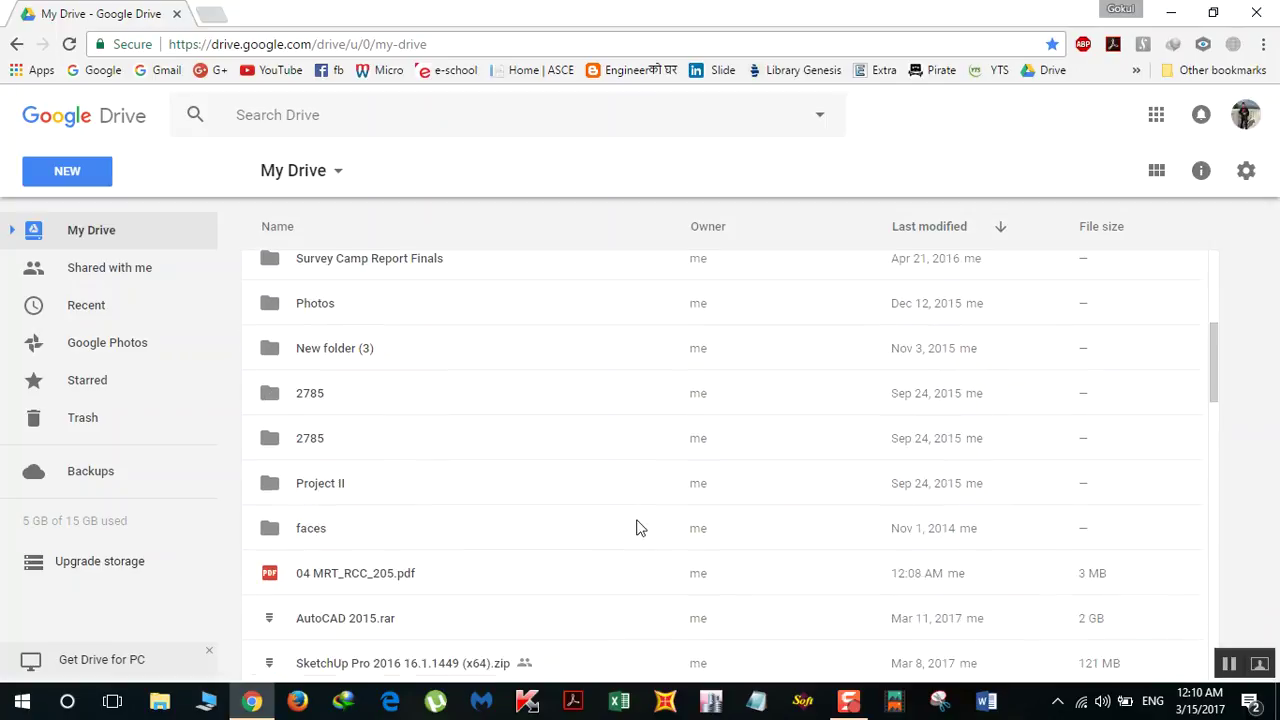
pyautogui.click(359, 572)
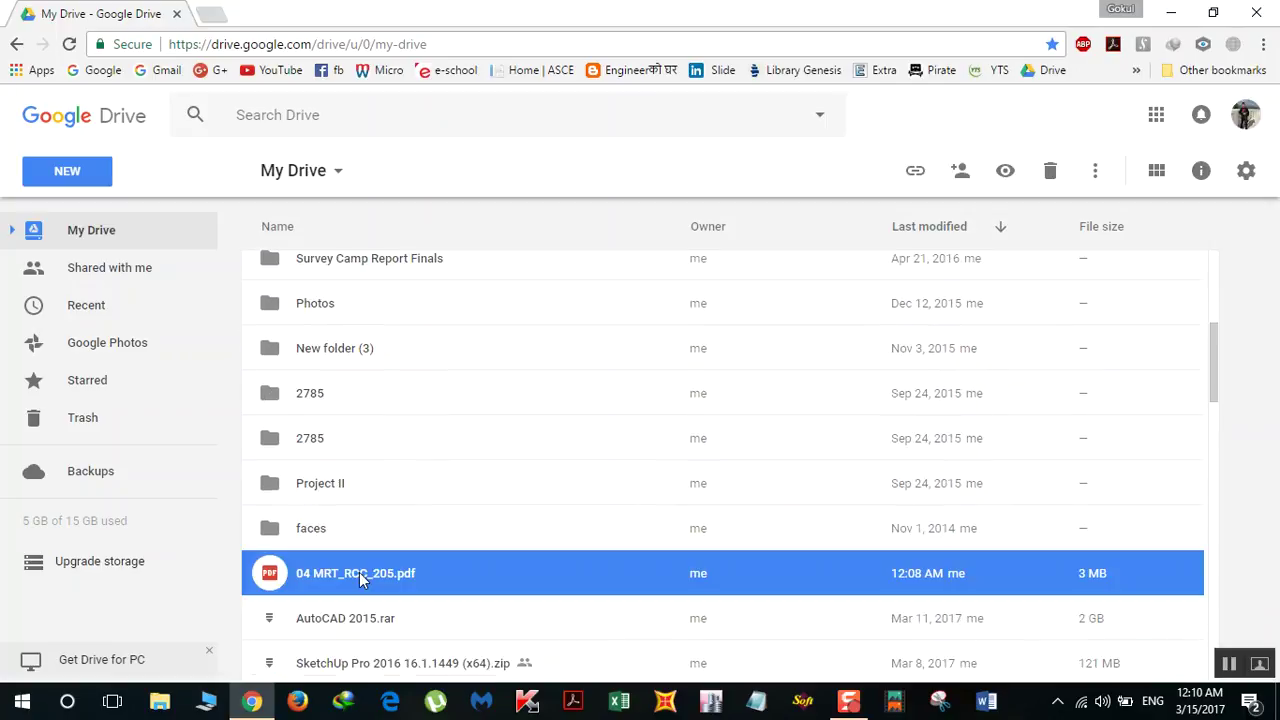
pyautogui.rightClick(426, 581)
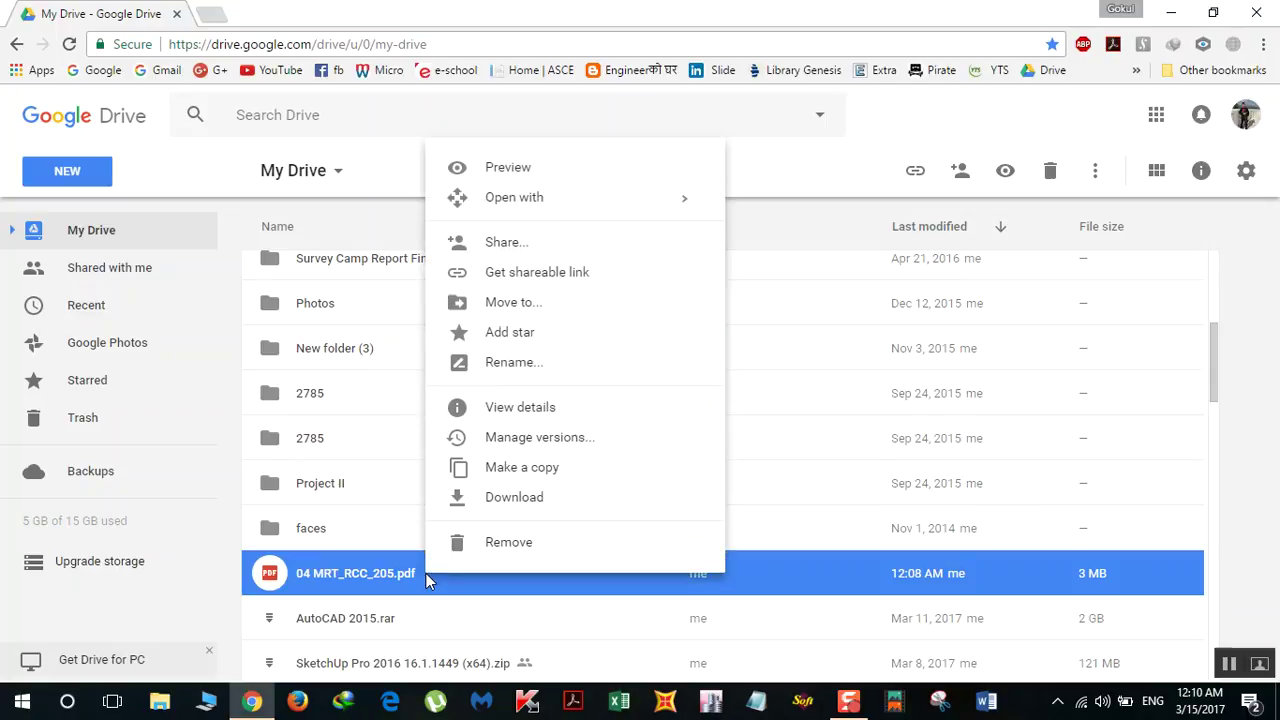
pyautogui.click(505, 254)
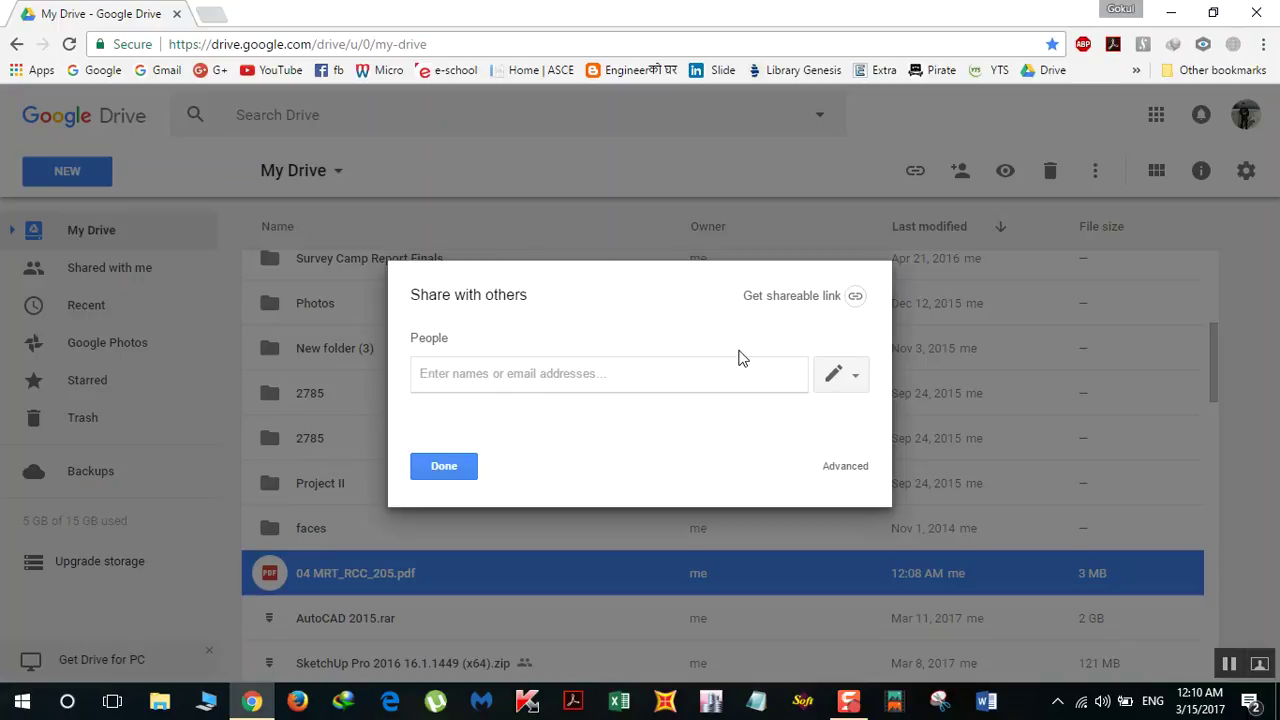
# Step: Try 'anyone with the link' access in advanced settings, then cancel and close, leaving it private
pyautogui.click(850, 470)
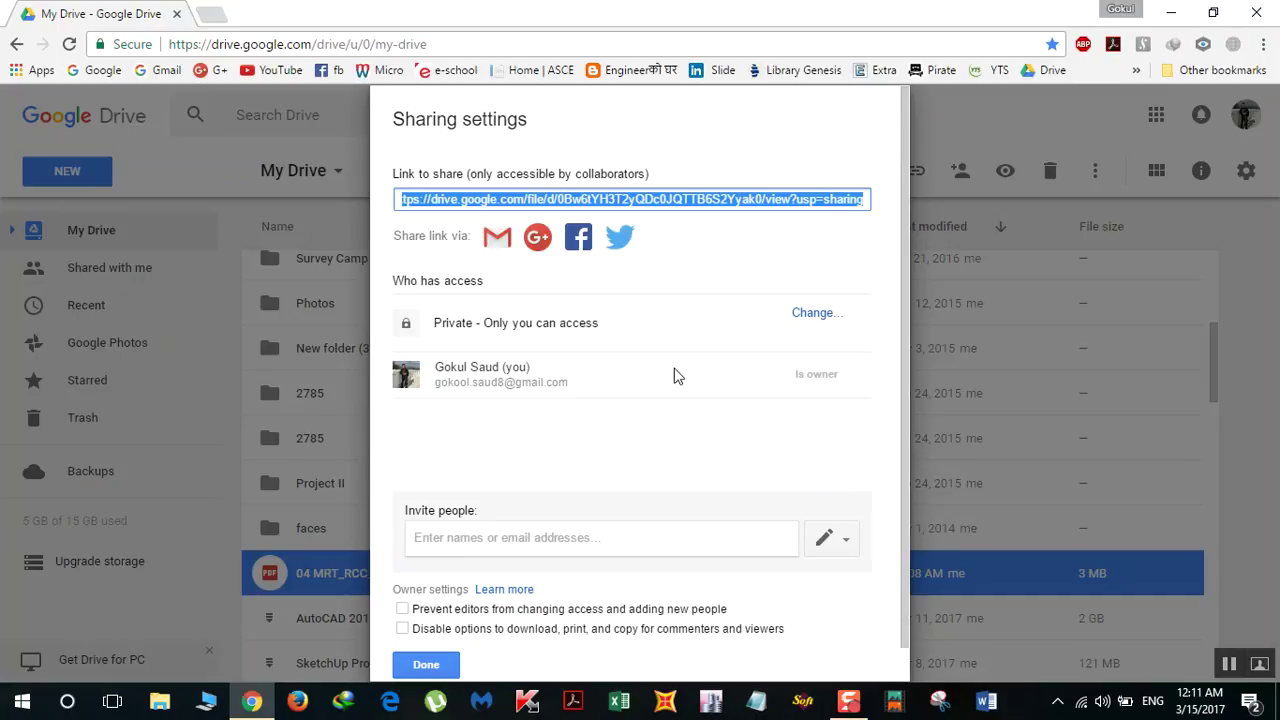
pyautogui.click(808, 314)
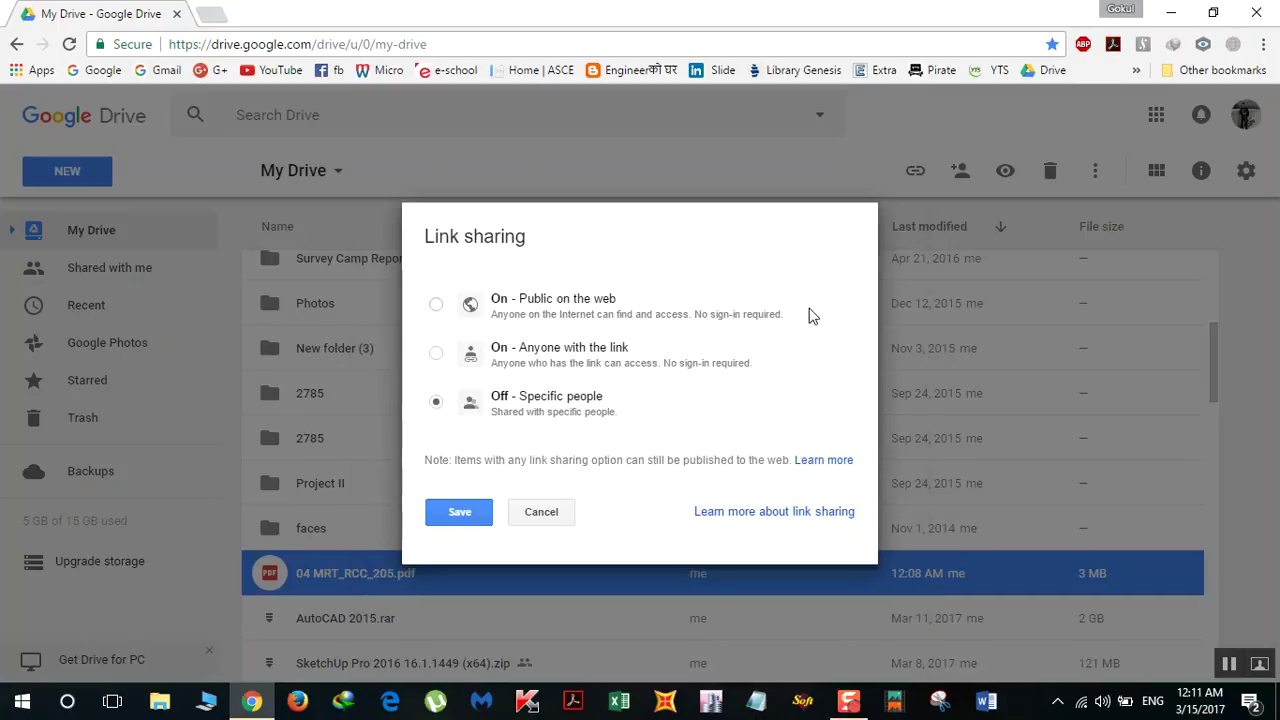
pyautogui.click(436, 353)
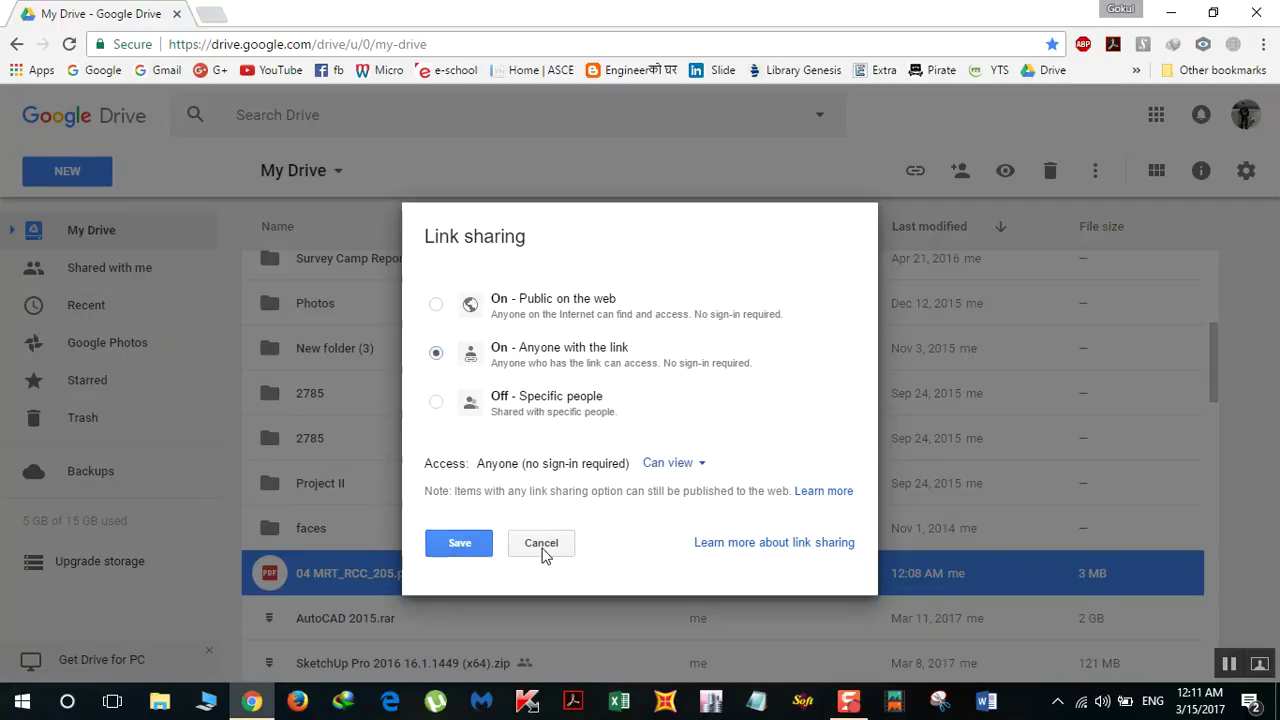
pyautogui.click(541, 548)
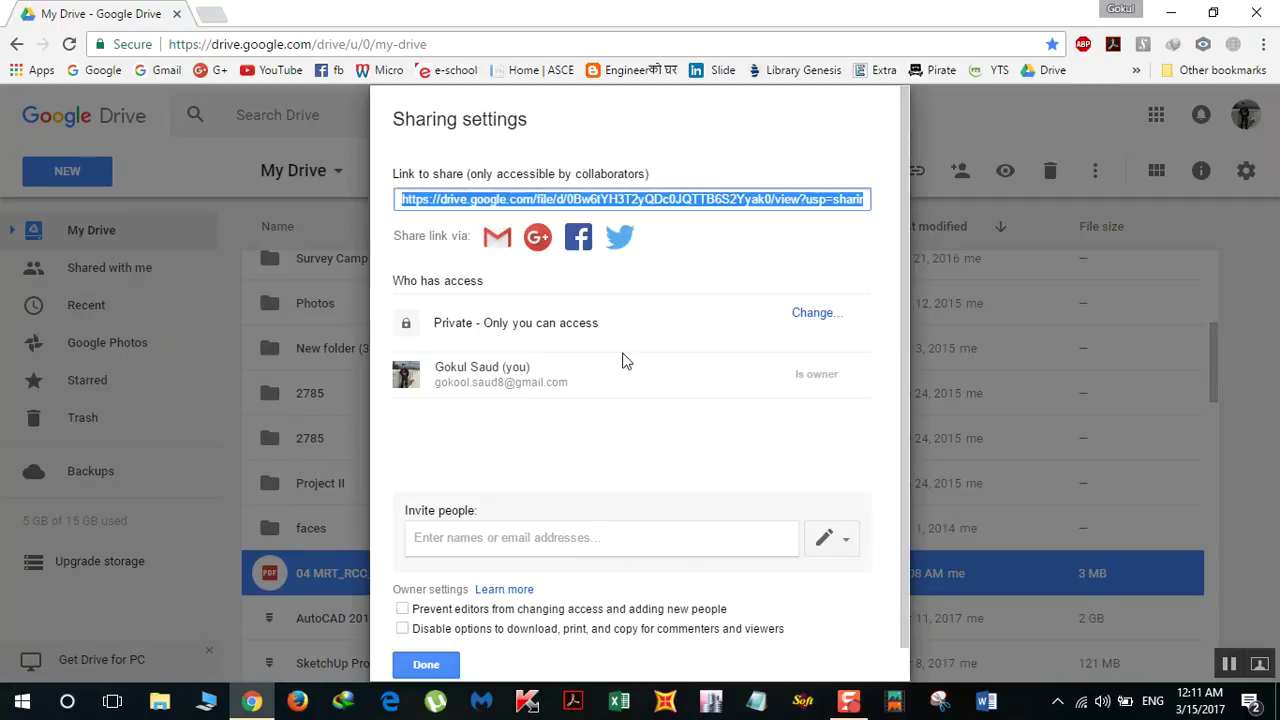
pyautogui.click(441, 664)
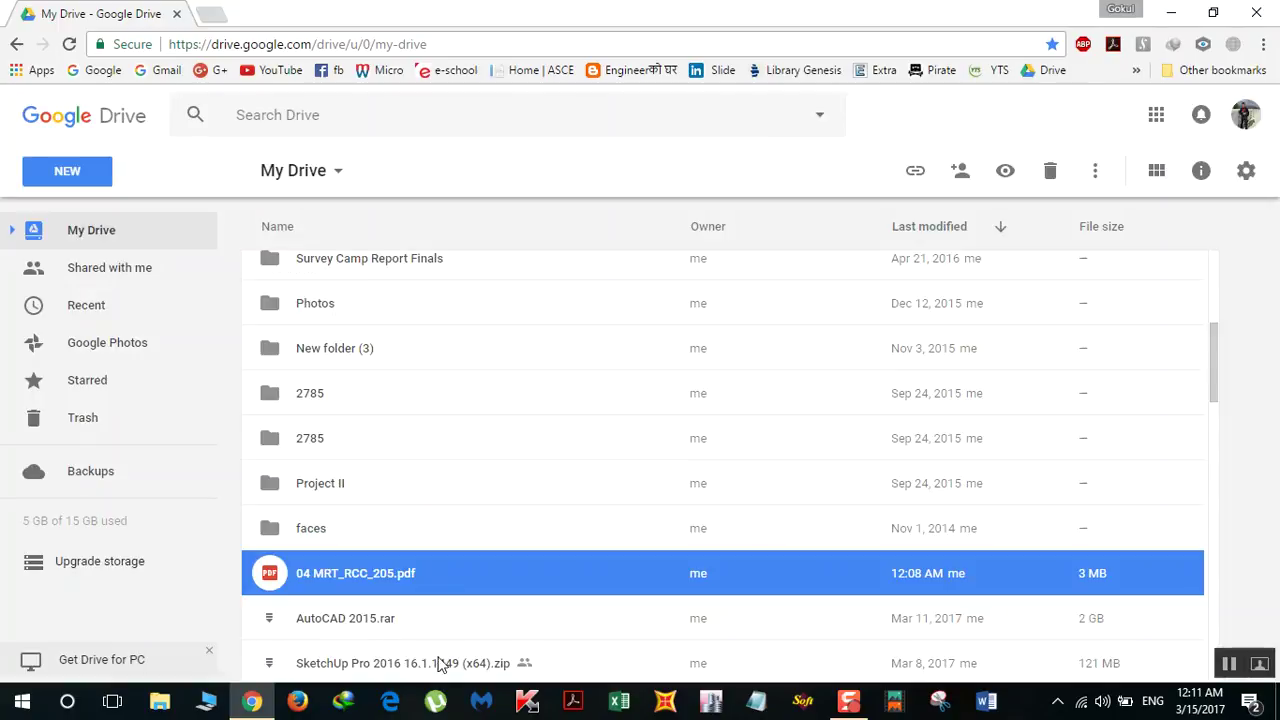
# Step: Get a shareable link for 04 MRT_RCC_205.pdf and open a new tab loading Google beside it
pyautogui.rightClick(477, 566)
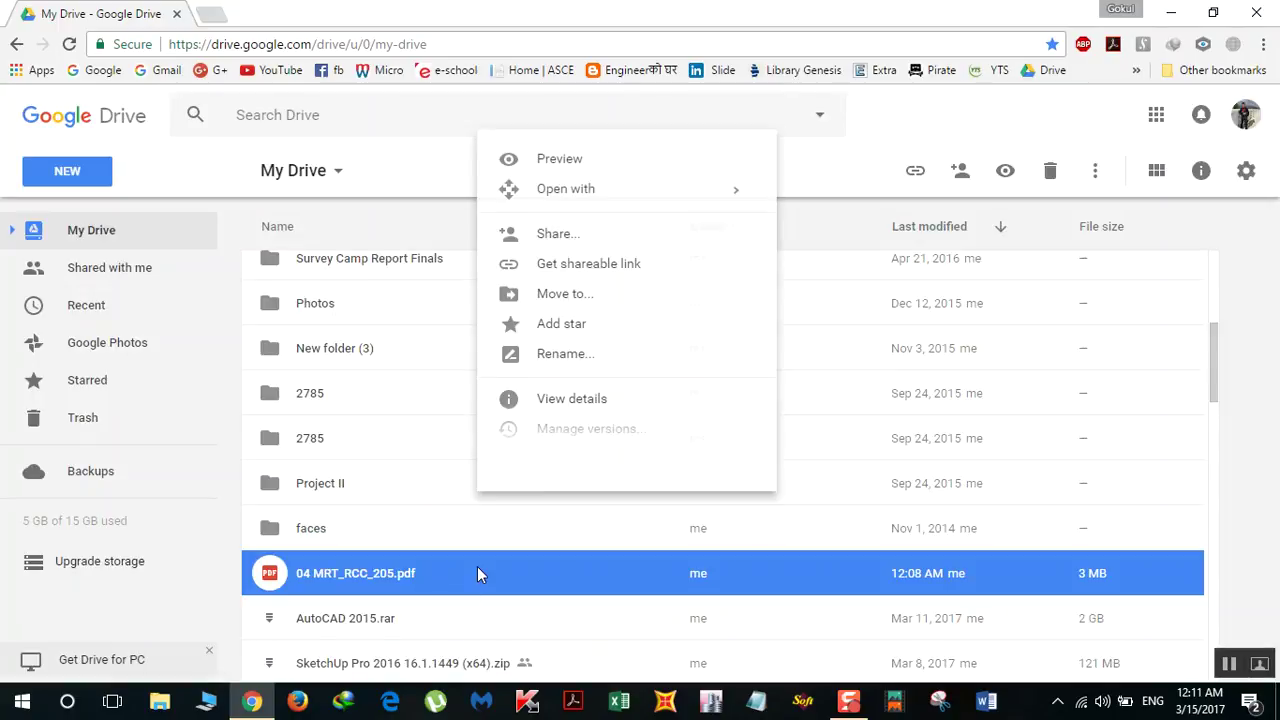
pyautogui.click(557, 266)
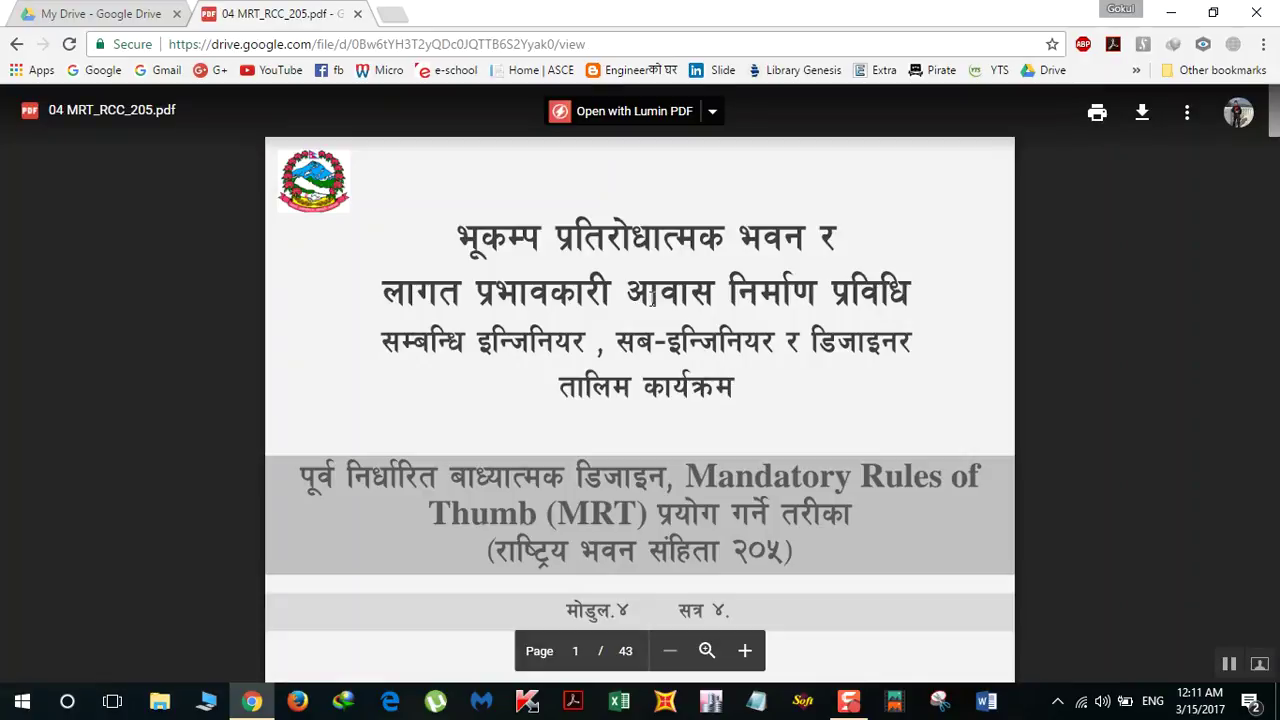
pyautogui.click(392, 14)
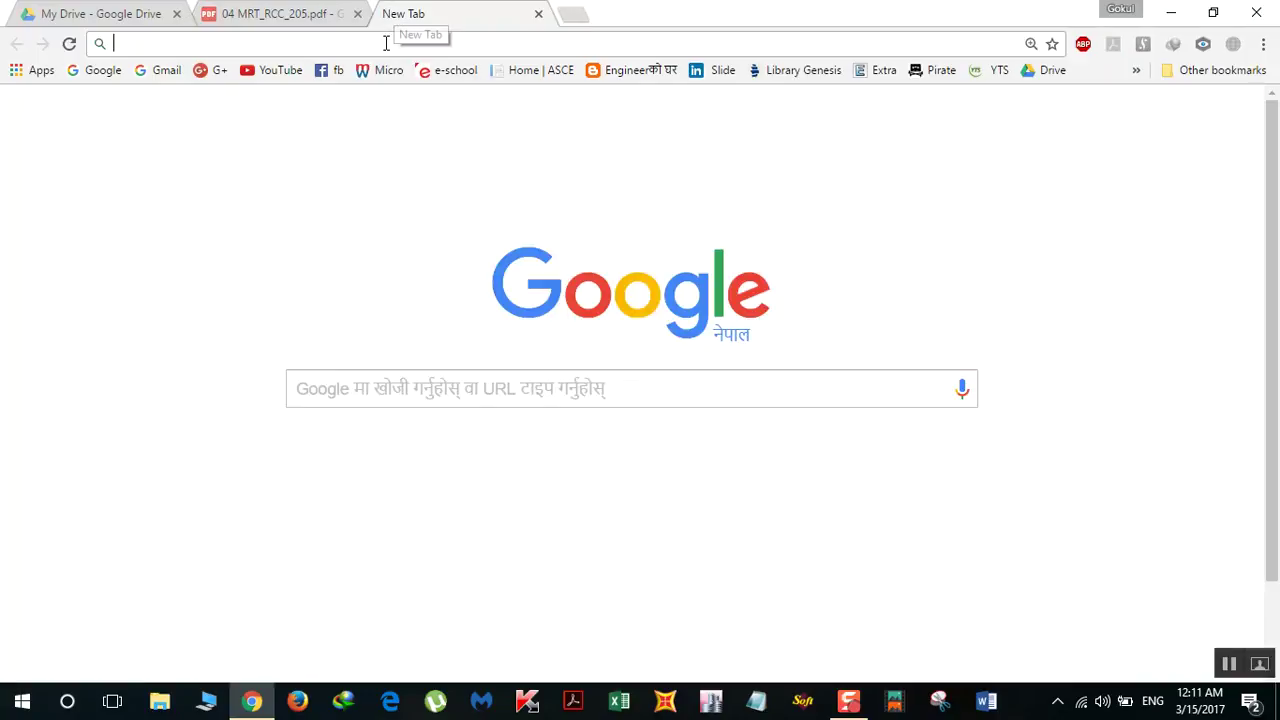
pyautogui.click(90, 72)
pyautogui.click(294, 10)
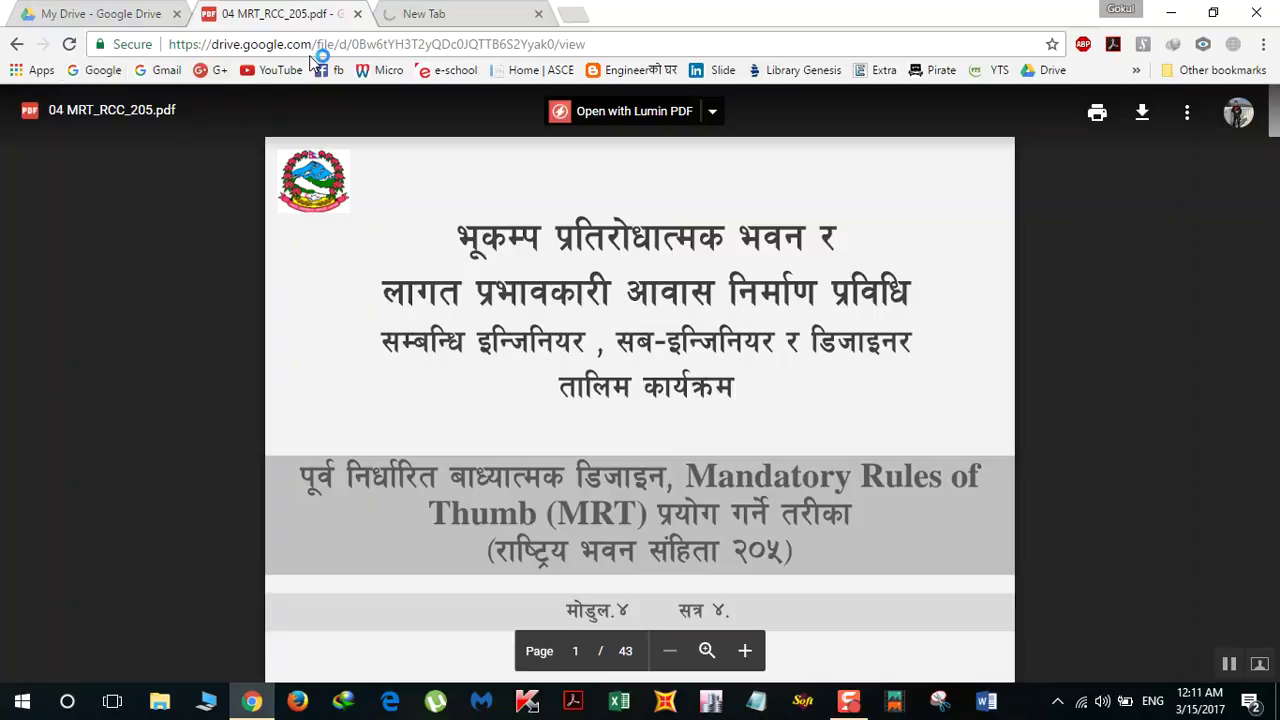
pyautogui.click(466, 13)
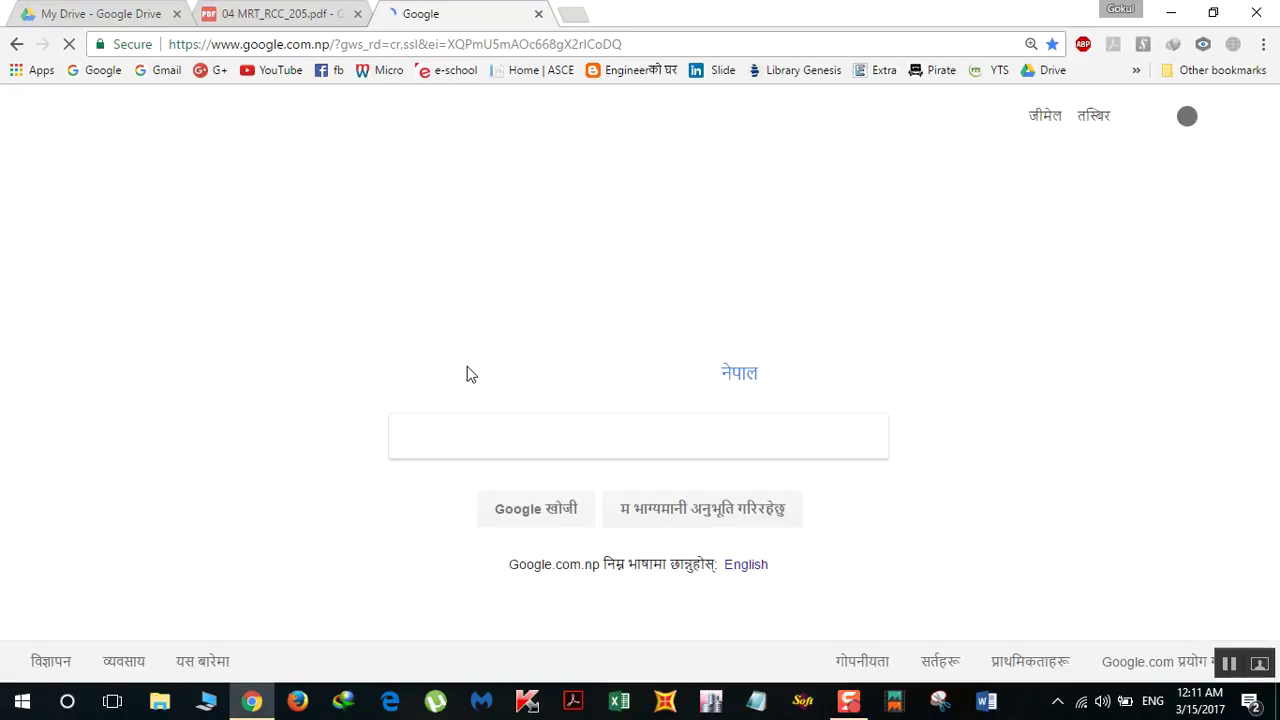
# Step: Search Google for 'google url shortener' and open the goo.gl URL Shortener page
pyautogui.write('goo')
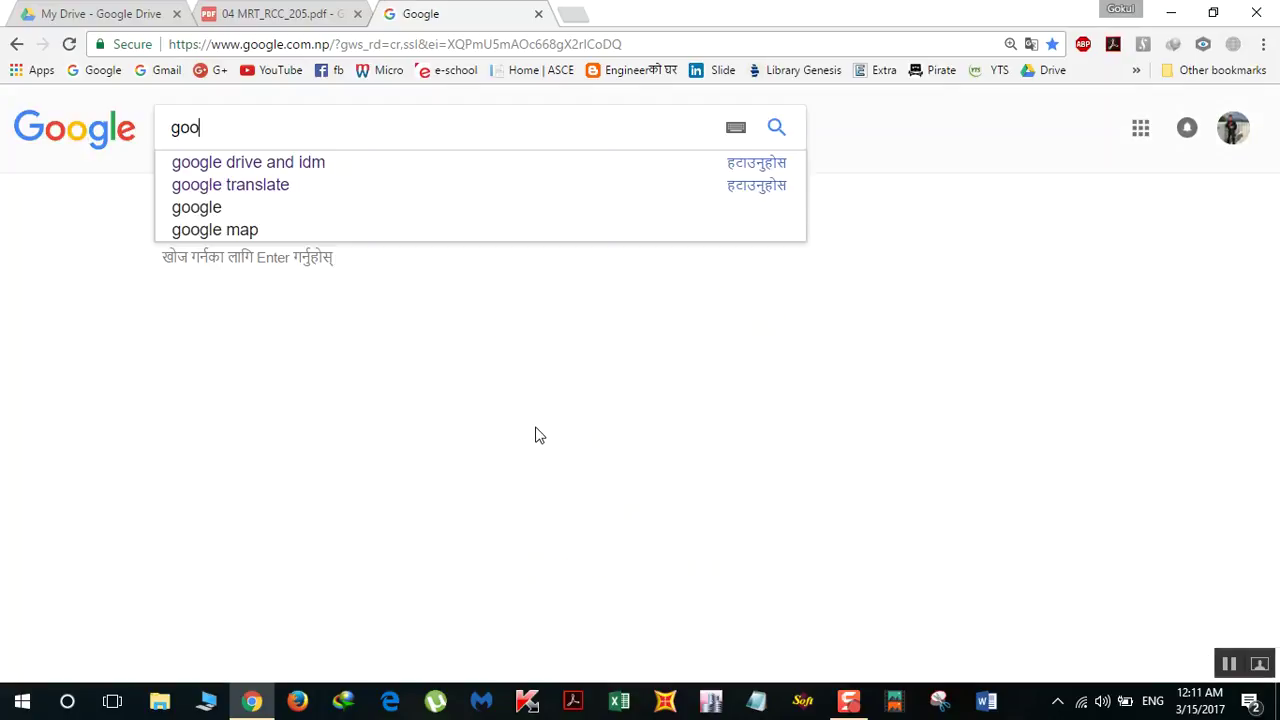
pyautogui.write('gle ')
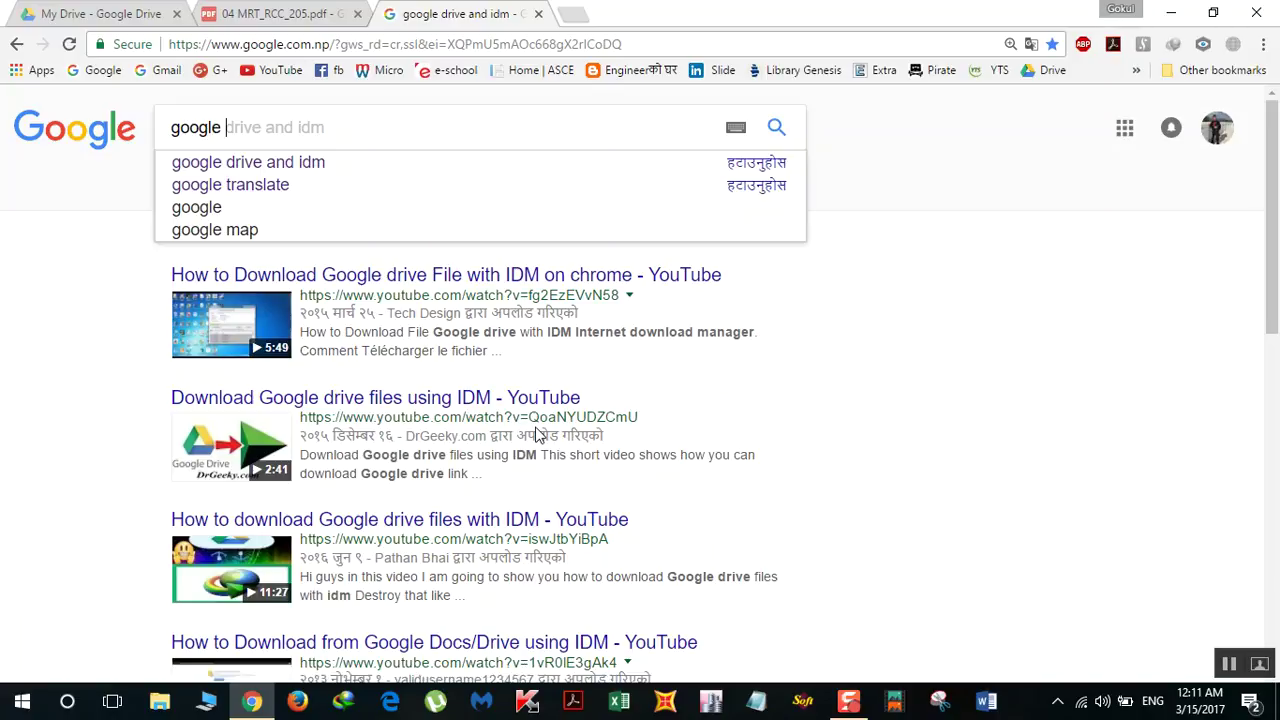
pyautogui.write('url')
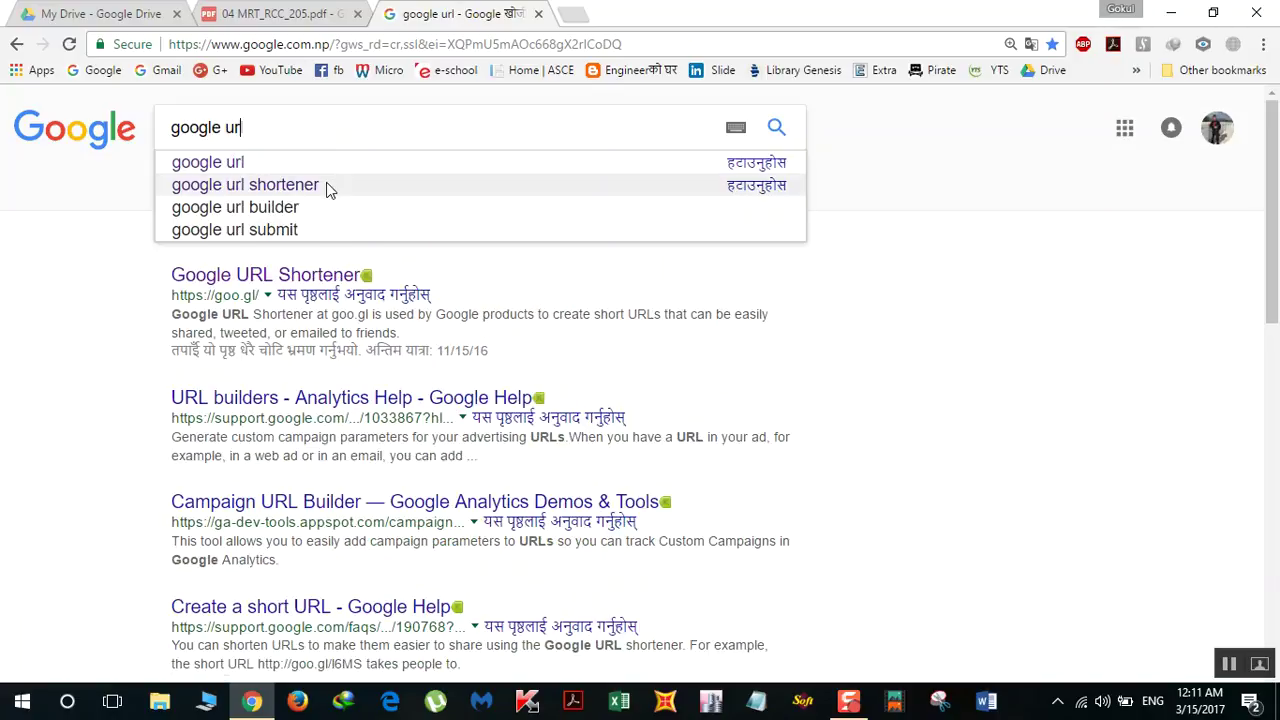
pyautogui.click(330, 186)
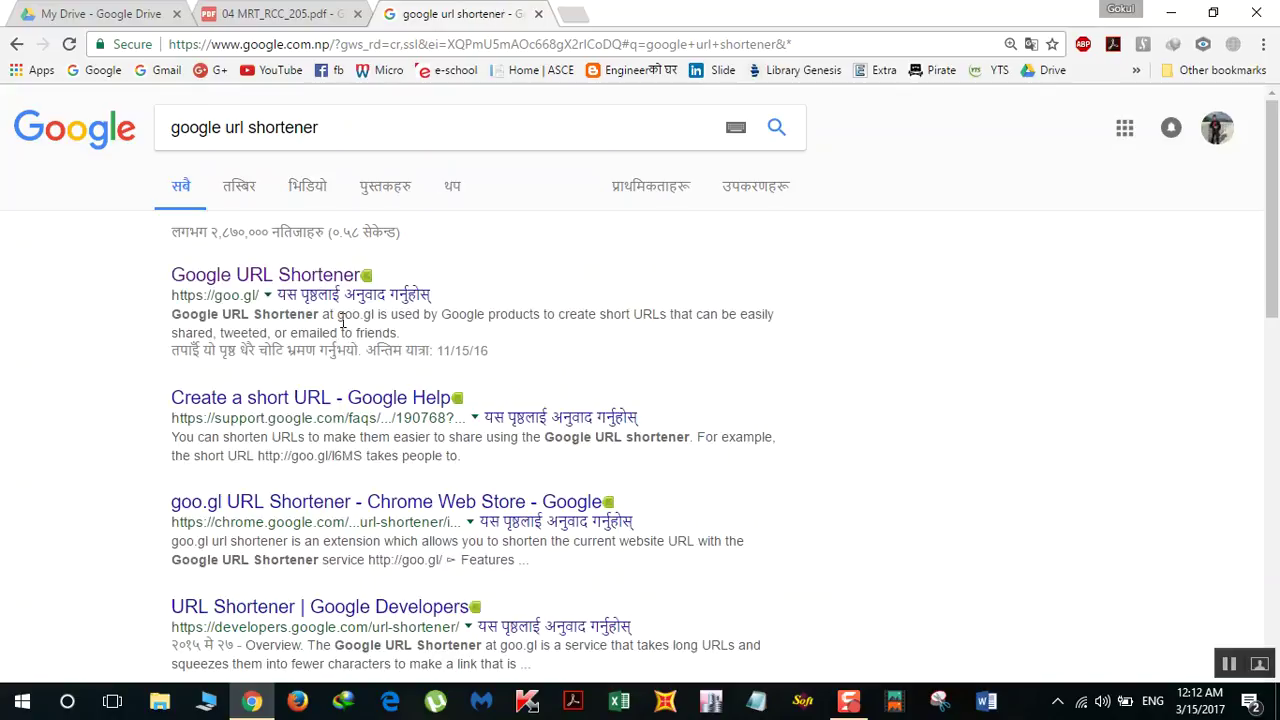
pyautogui.click(314, 285)
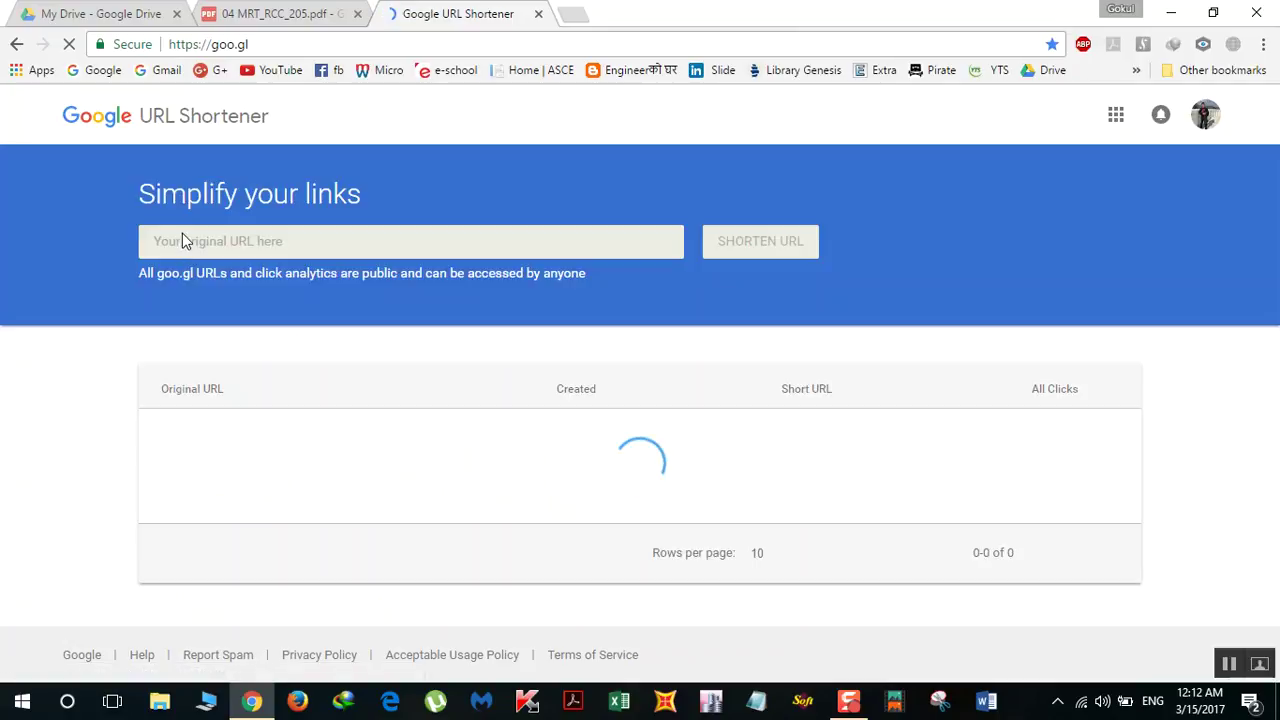
pyautogui.click(247, 10)
# Step: Paste the PDF's Drive address into URL Shortener and shorten it to goo.gl/fjjCSj
pyautogui.click(287, 46)
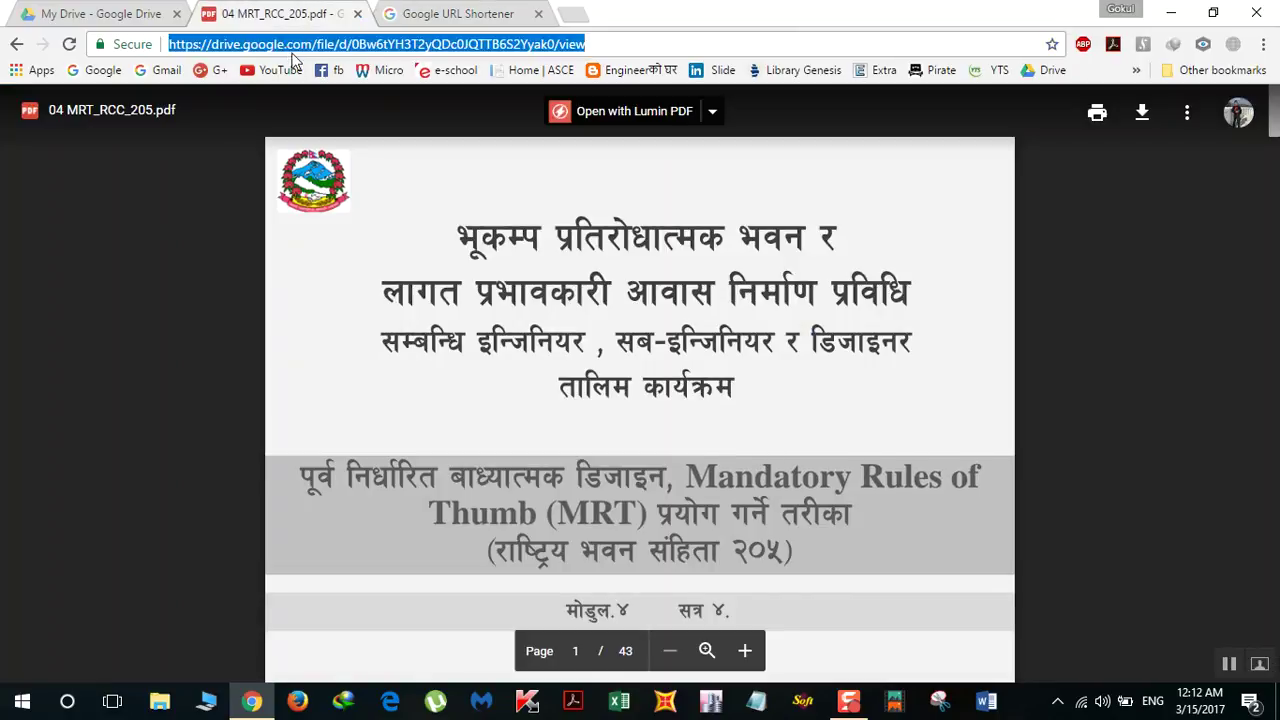
pyautogui.click(437, 10)
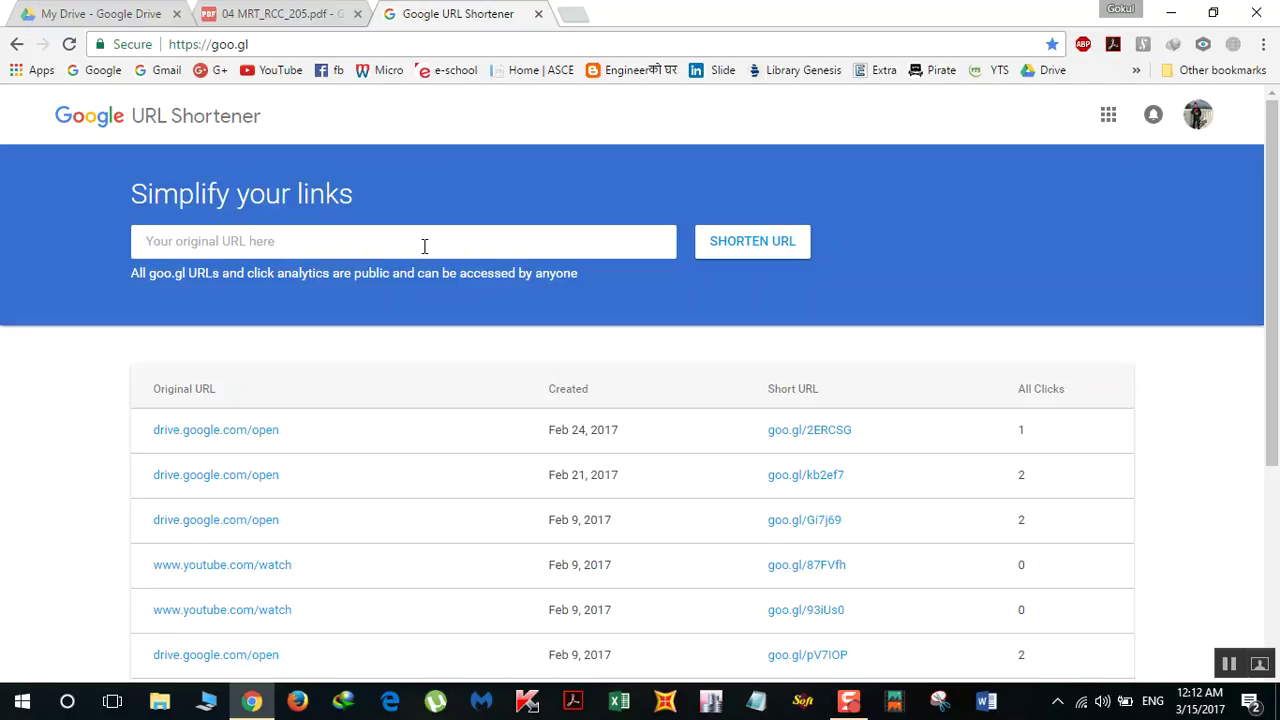
pyautogui.click(424, 246)
pyautogui.hotkey('ctrl', 'v')
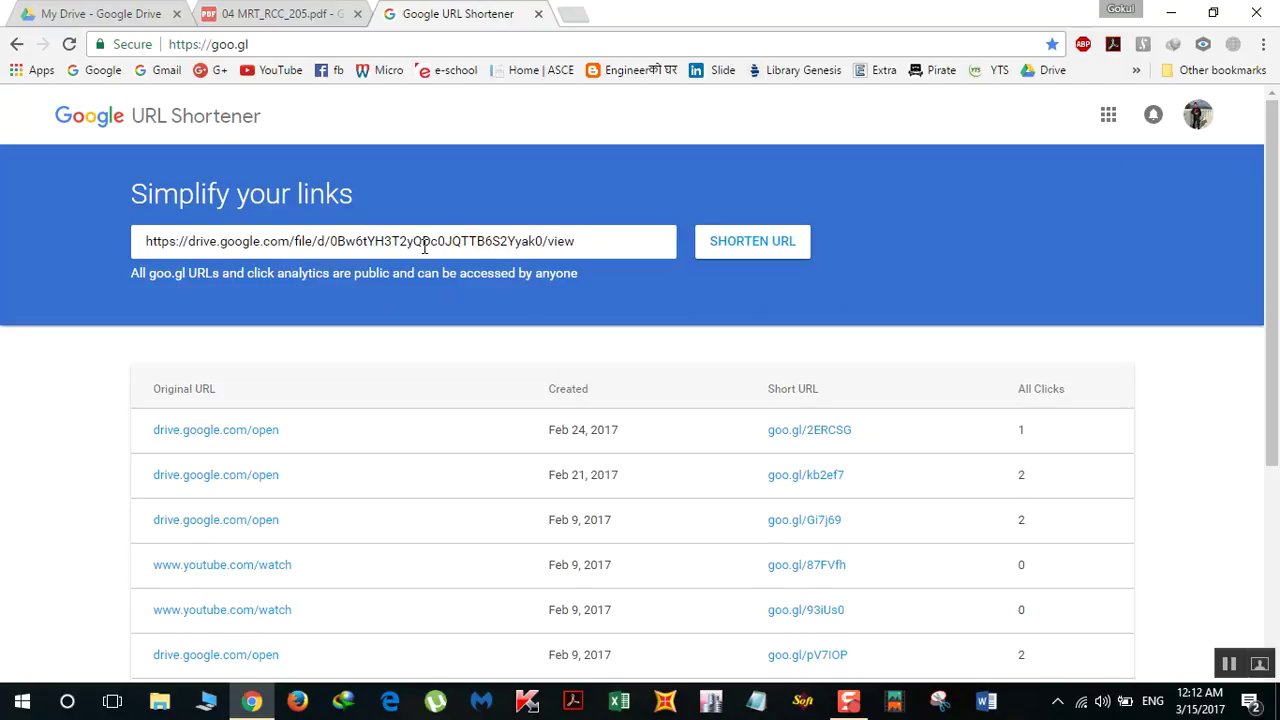
pyautogui.click(757, 243)
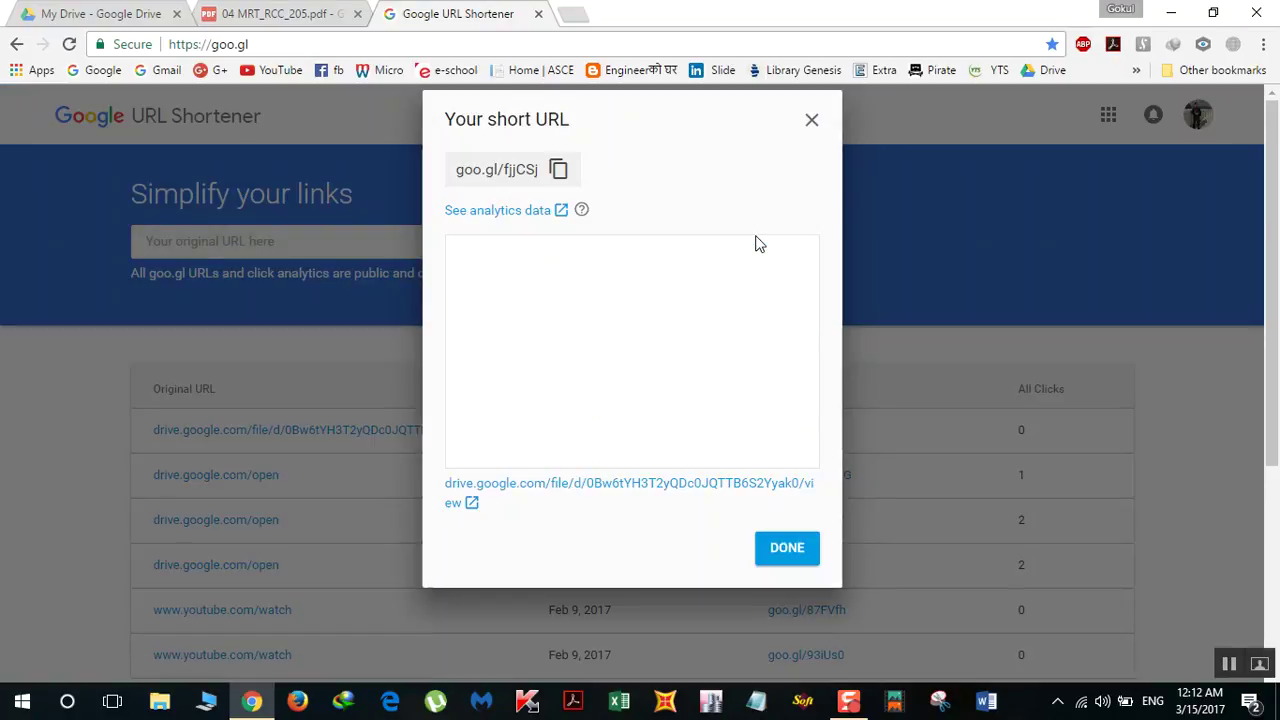
pyautogui.moveTo(457, 169); pyautogui.dragTo(540, 169)
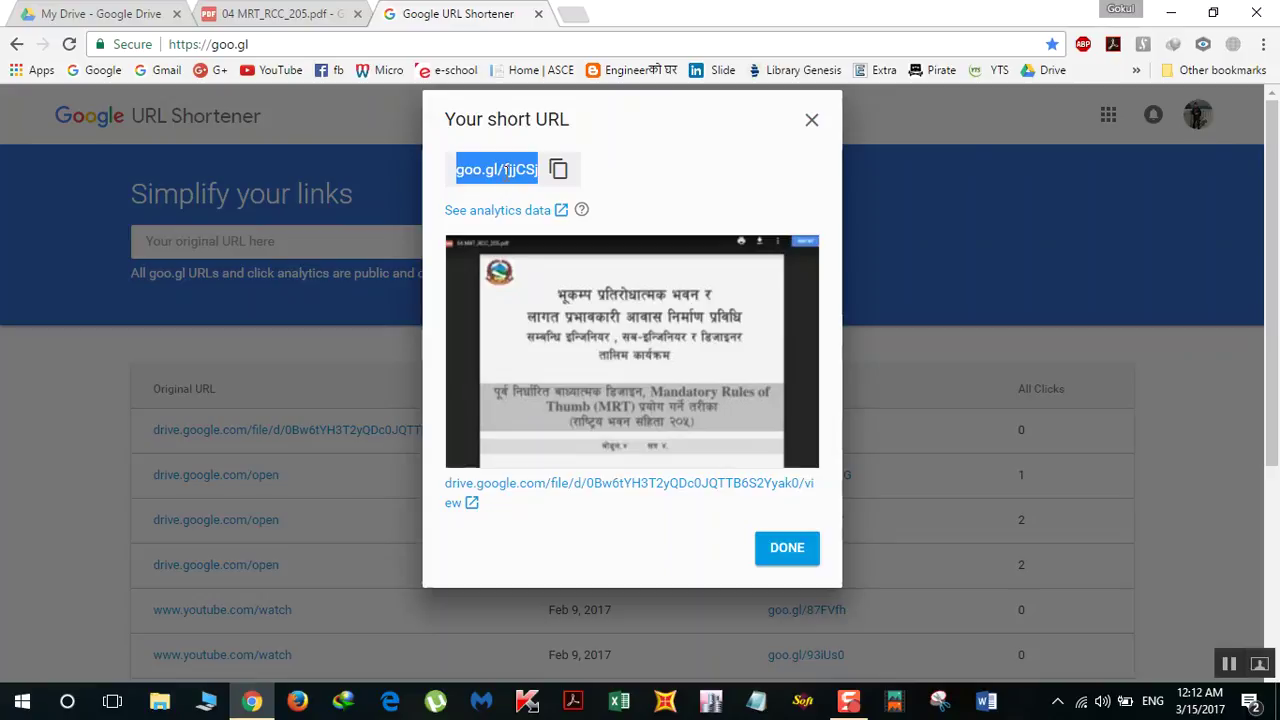
pyautogui.click(298, 11)
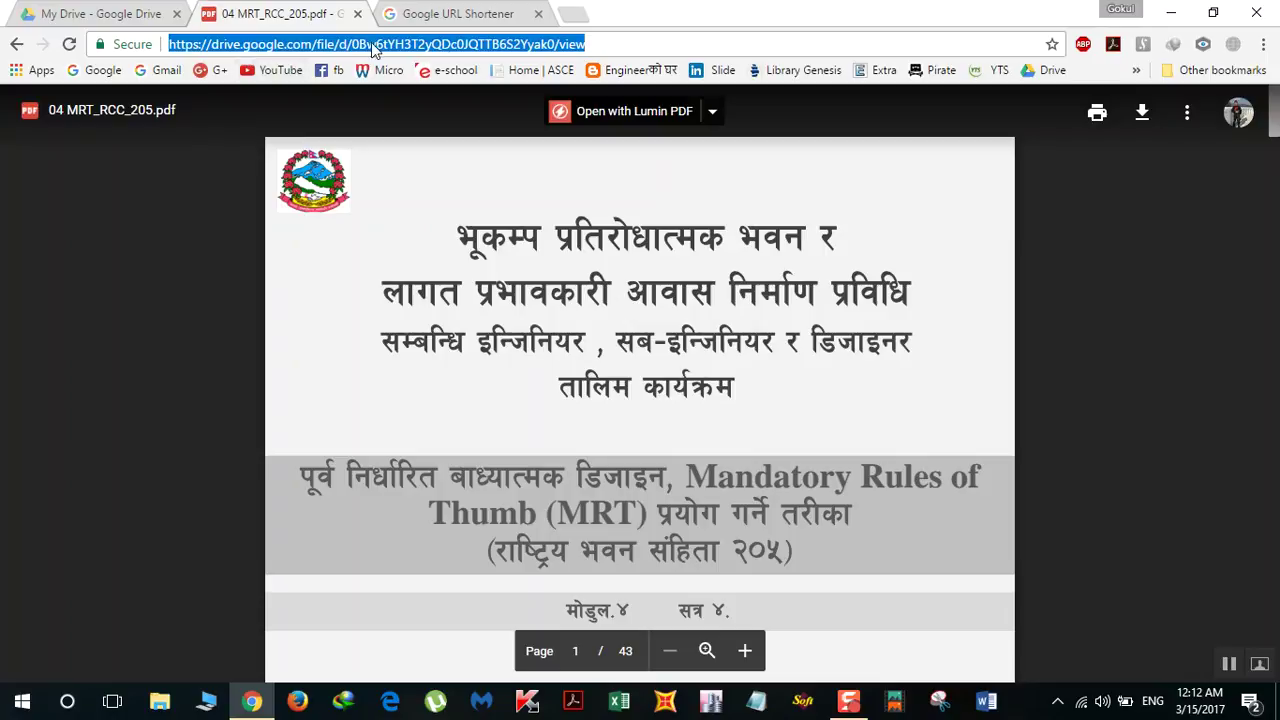